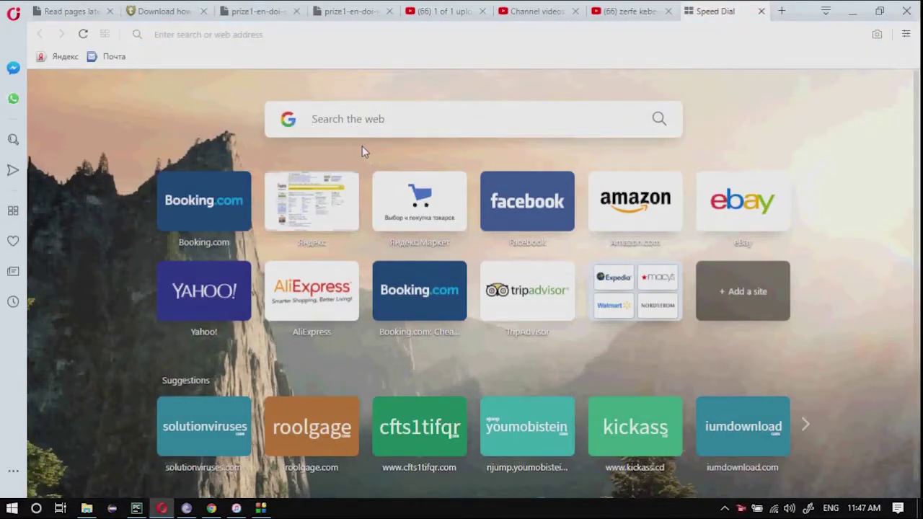
Load kickass.cd in Opera and return to the kickasstorrents tab after the ad popup.
{"action": "type", "text": "kickass.cd"}
{"action": "key", "text": "Return"}
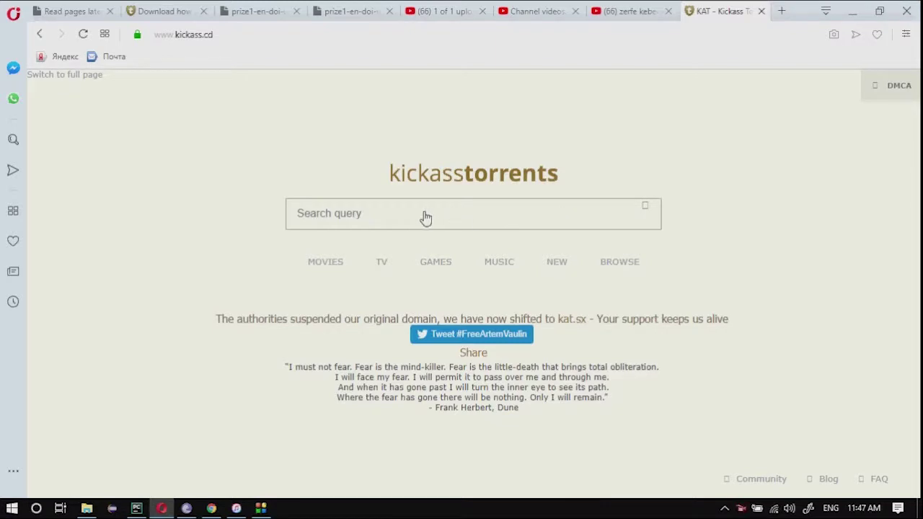
{"action": "left_click", "coordinate": [401, 216]}
{"action": "right_click", "coordinate": [400, 212]}
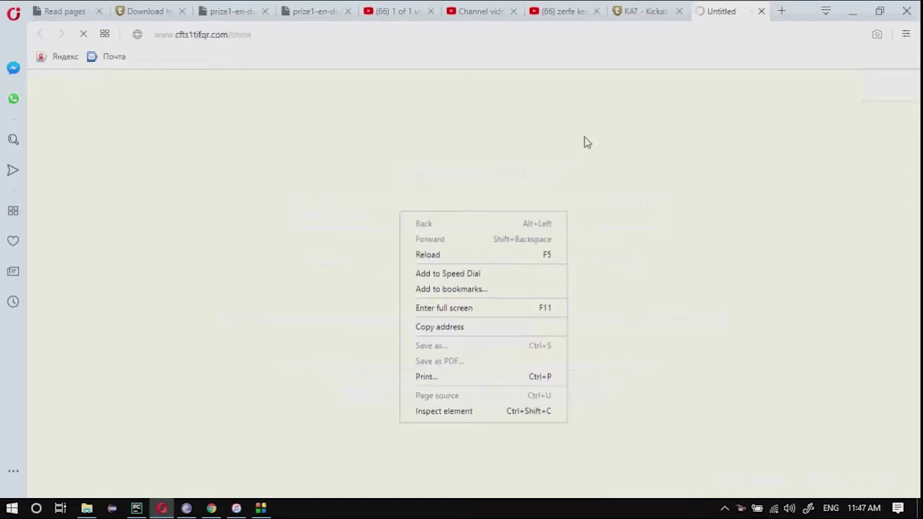
{"action": "left_click", "coordinate": [658, 24]}
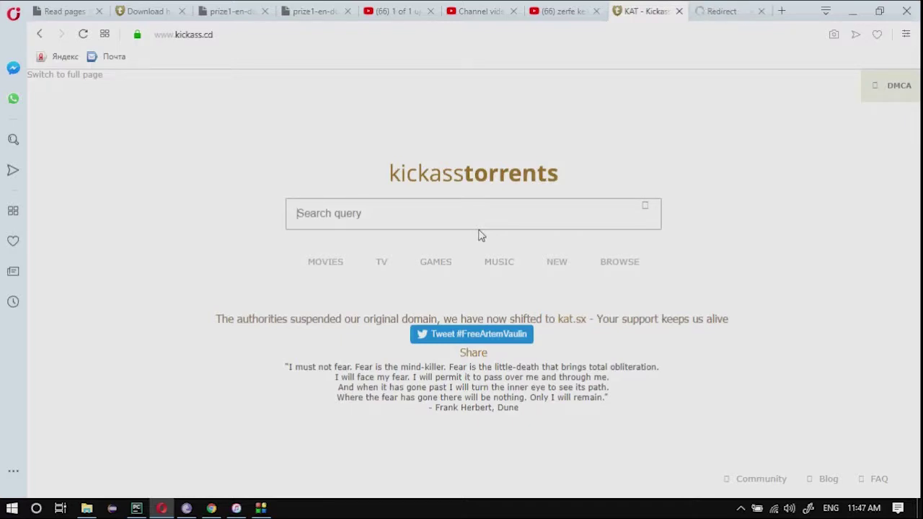
Search KickassTorrents for 'ms office' and scroll through the results.
{"action": "type", "text": "ms office"}
{"action": "key", "text": "Return"}
{"action": "left_click", "coordinate": [306, 273]}
{"action": "scroll", "coordinate": [204, 286], "scroll_direction": "down", "scroll_amount": 7}
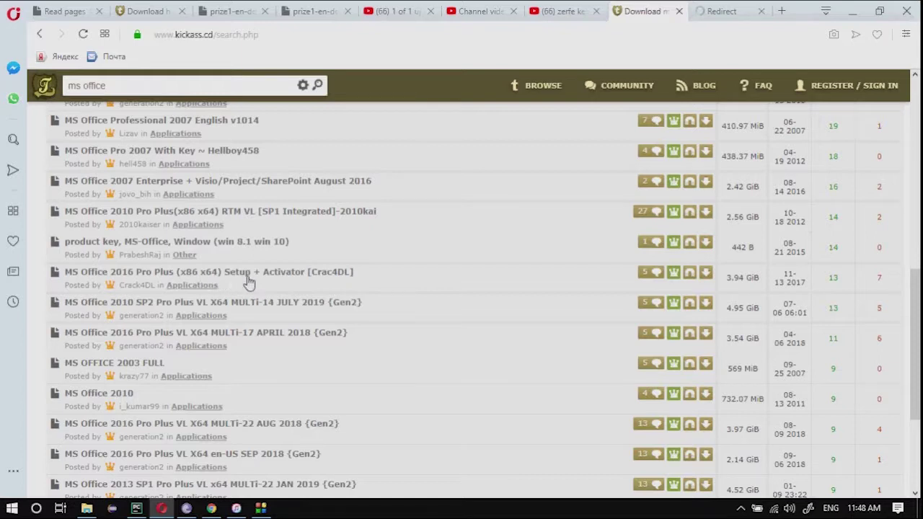
{"action": "scroll", "coordinate": [250, 285], "scroll_direction": "down", "scroll_amount": 1}
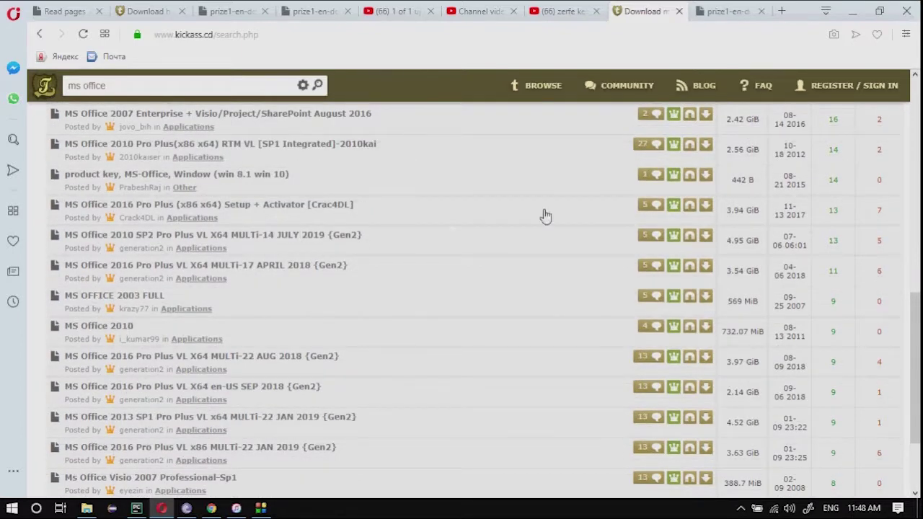
Open the Crac4DL MS Office 2016 Pro Plus magnet link in BitTorrent.
{"action": "left_click", "coordinate": [691, 212]}
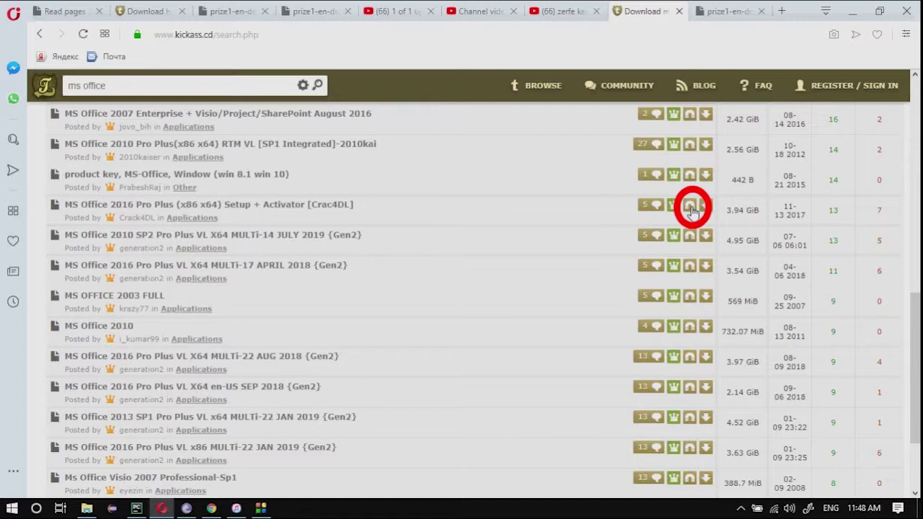
{"action": "left_click", "coordinate": [691, 210]}
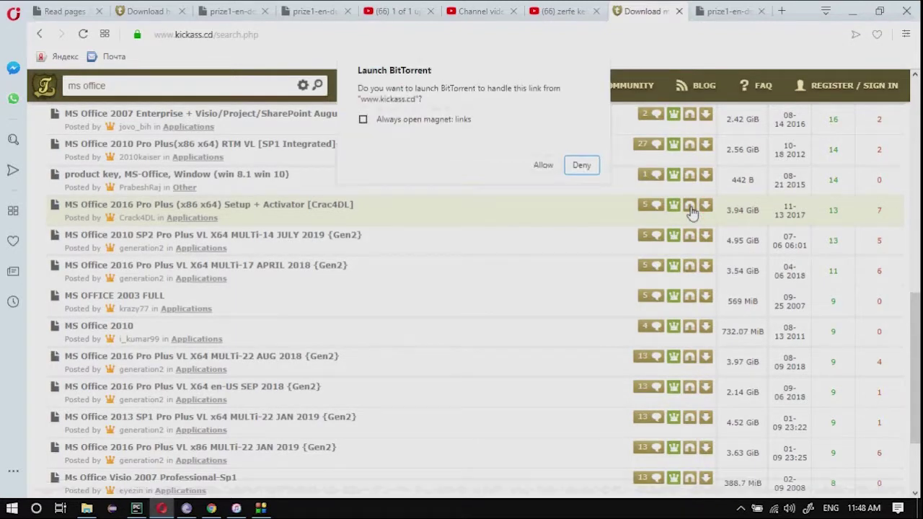
{"action": "left_click", "coordinate": [542, 166]}
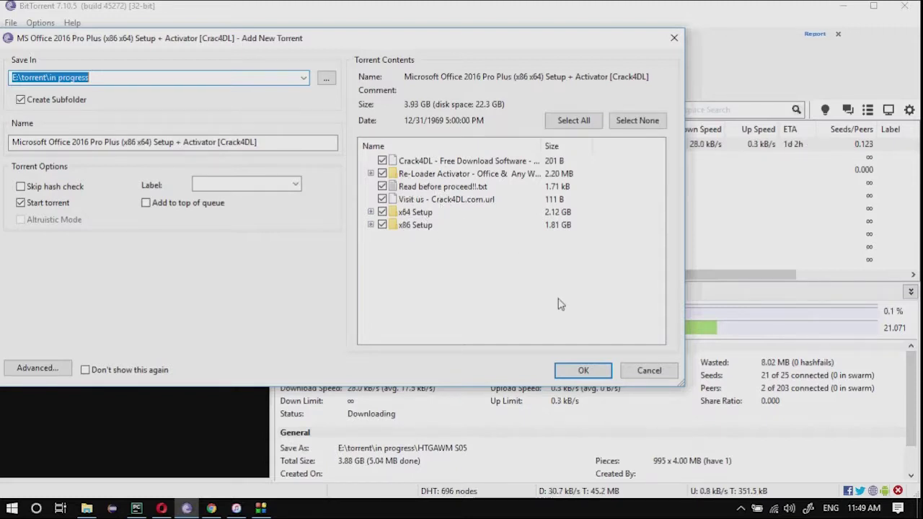
Accept the Add New Torrent dialog so all 3.93 GB of Office files download.
{"action": "left_click", "coordinate": [583, 375]}
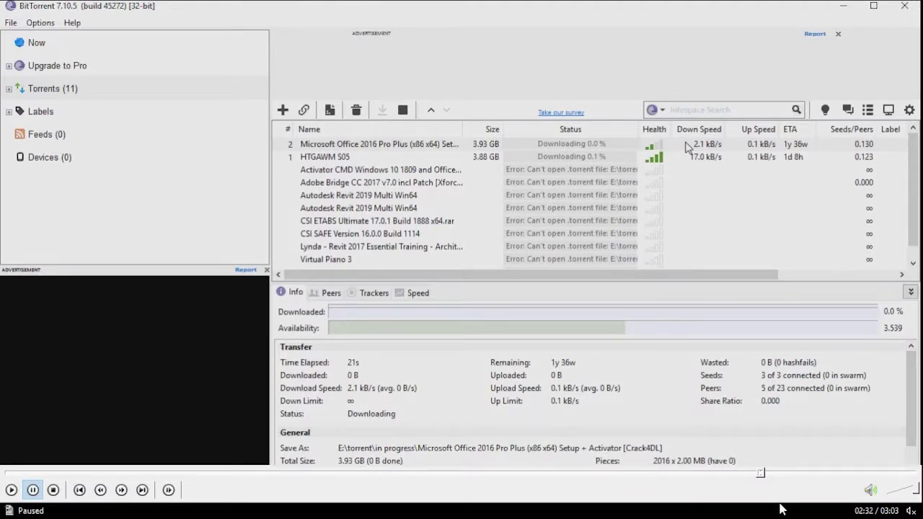
Set the Office torrent's bandwidth allocation to High and open its containing folder.
{"action": "right_click", "coordinate": [576, 145]}
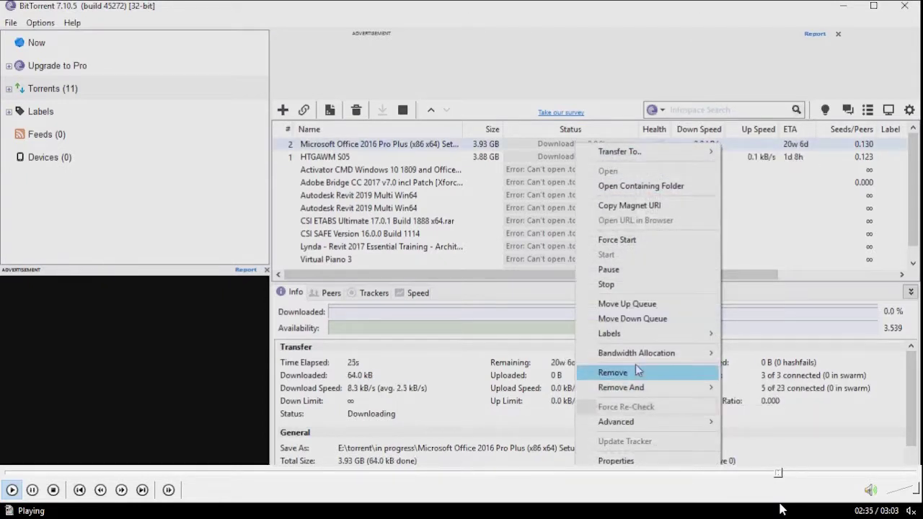
{"action": "mouse_move", "coordinate": [647, 353]}
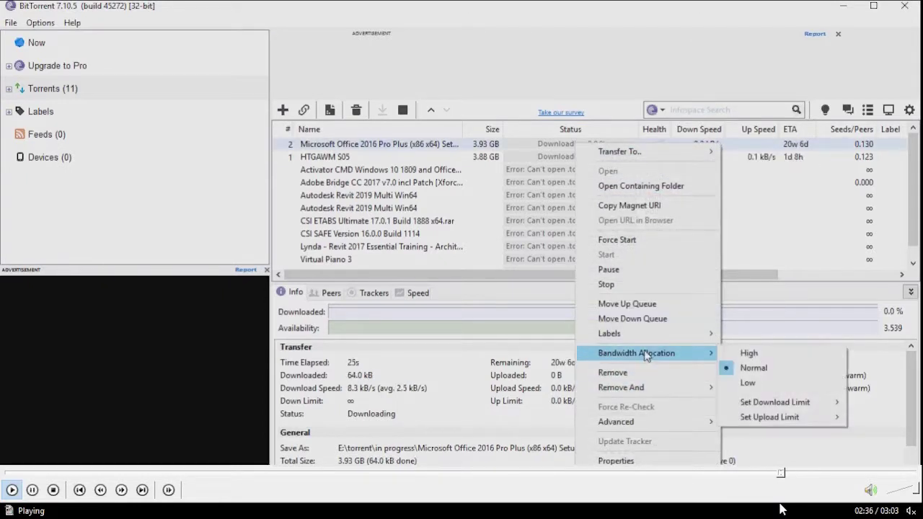
{"action": "left_click", "coordinate": [762, 357]}
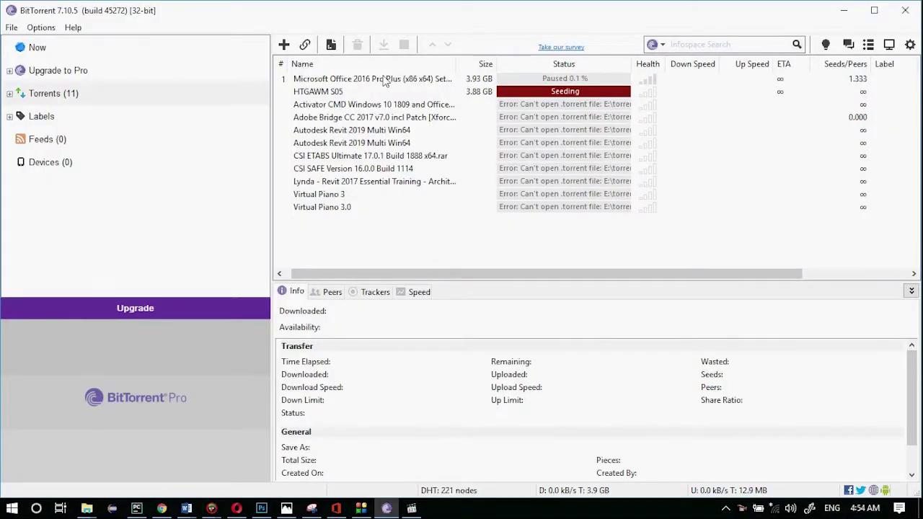
{"action": "right_click", "coordinate": [397, 79]}
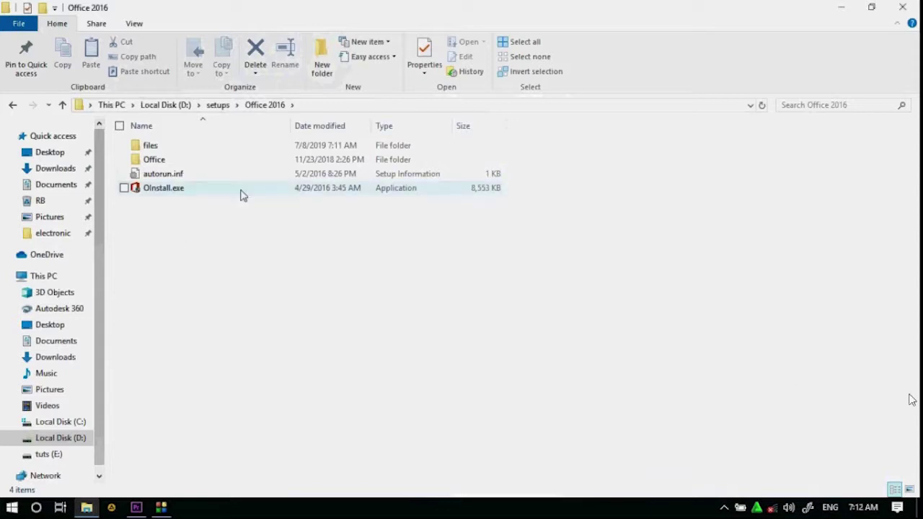
Run OInstall.exe as administrator, select Word, Excel, Access, Outlook, OneNote, PowerPoint and Publisher, and start installing.
{"action": "double_click", "coordinate": [177, 189]}
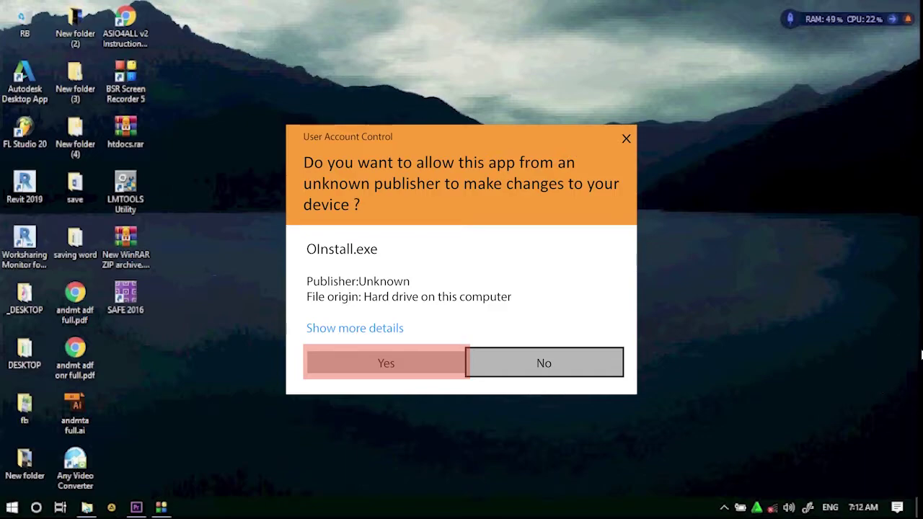
{"action": "left_click", "coordinate": [386, 363]}
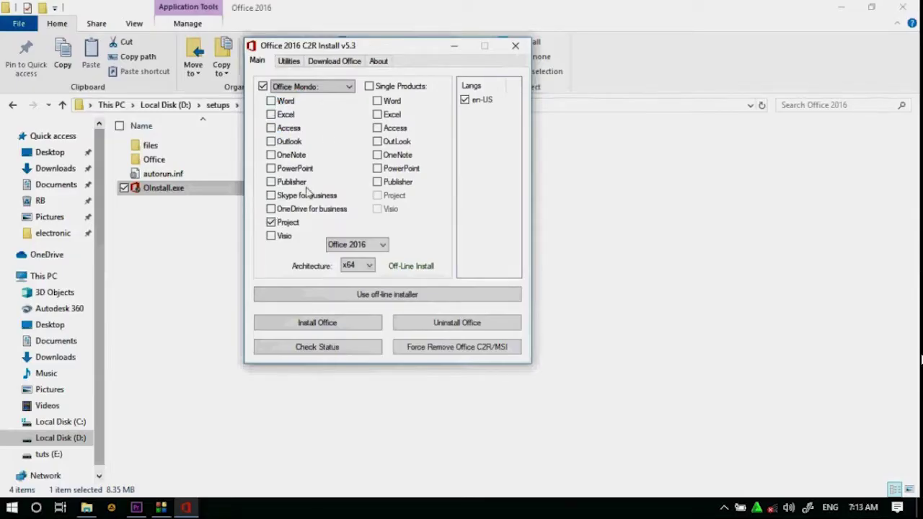
{"action": "left_click", "coordinate": [271, 101]}
{"action": "left_click", "coordinate": [270, 114]}
{"action": "left_click", "coordinate": [271, 127]}
{"action": "left_click", "coordinate": [271, 142]}
{"action": "left_click", "coordinate": [271, 155]}
{"action": "left_click", "coordinate": [271, 168]}
{"action": "left_click", "coordinate": [271, 182]}
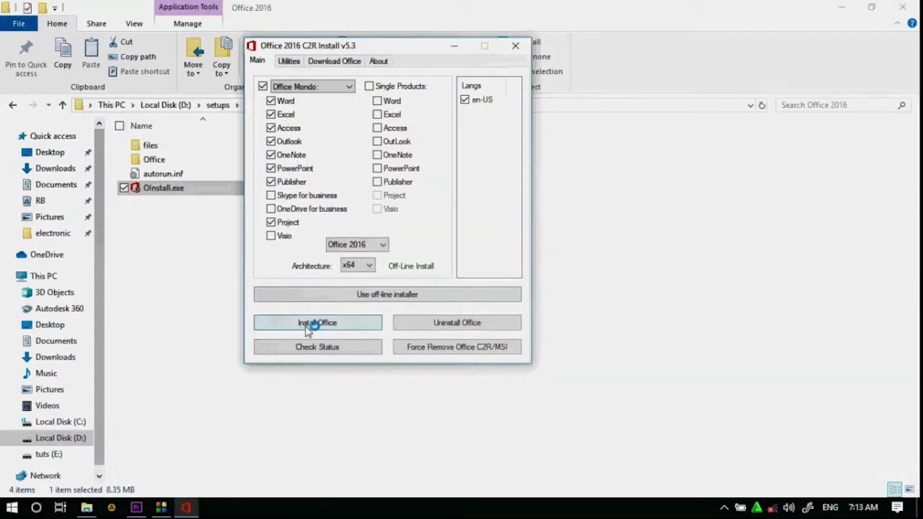
{"action": "left_click", "coordinate": [310, 323]}
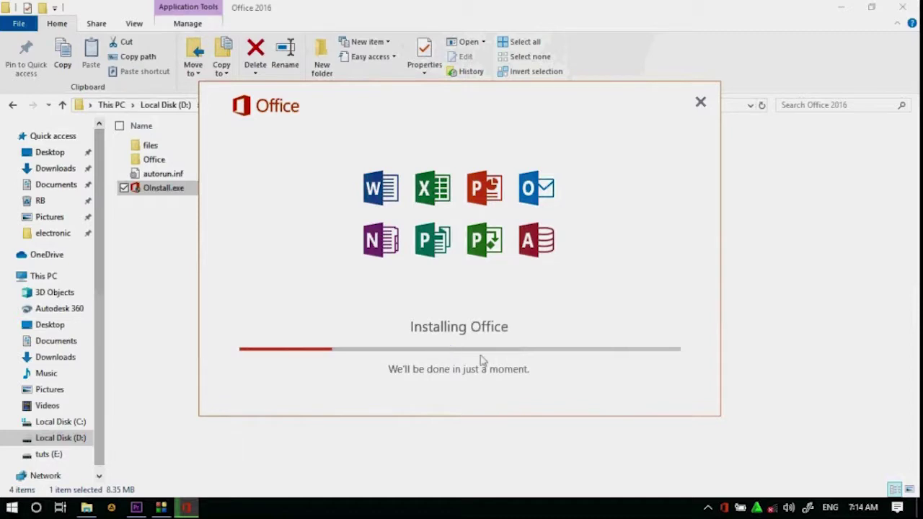
Dismiss the Office installed confirmation once installation completes.
{"action": "left_click", "coordinate": [617, 354]}
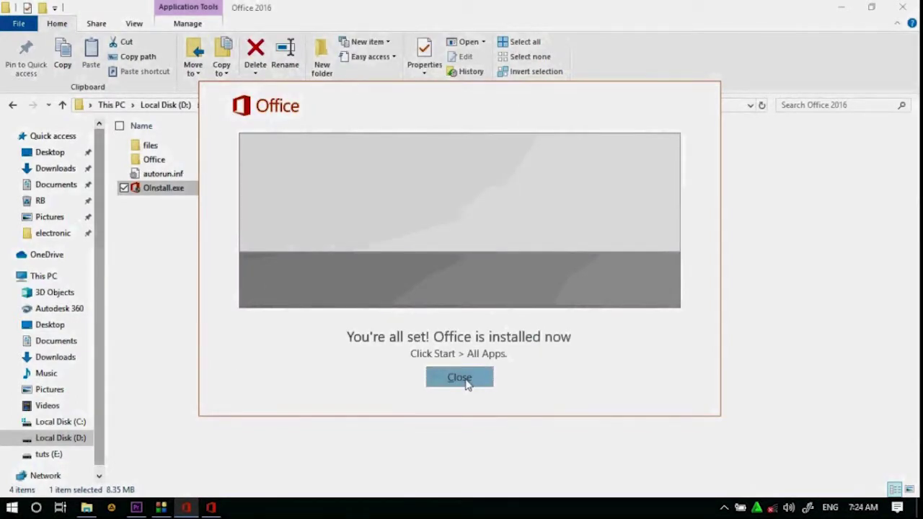
{"action": "left_click", "coordinate": [459, 378]}
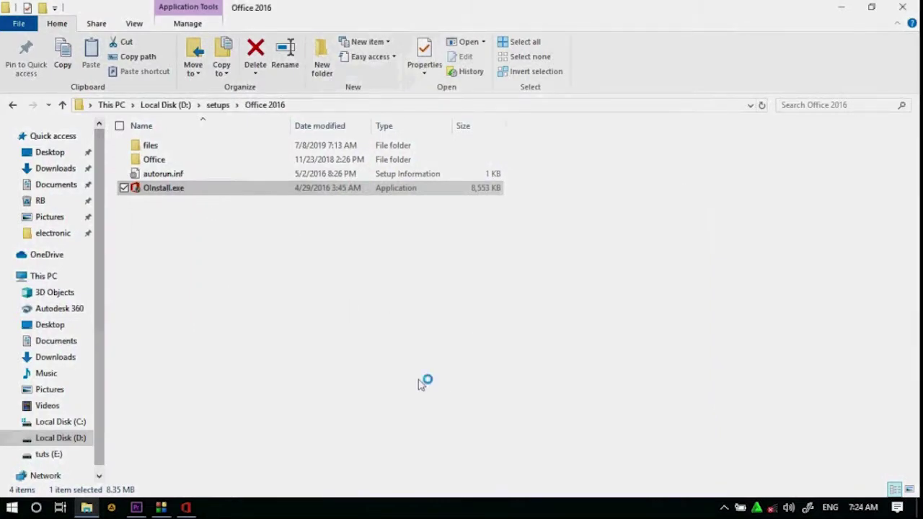
{"action": "key", "text": "super"}
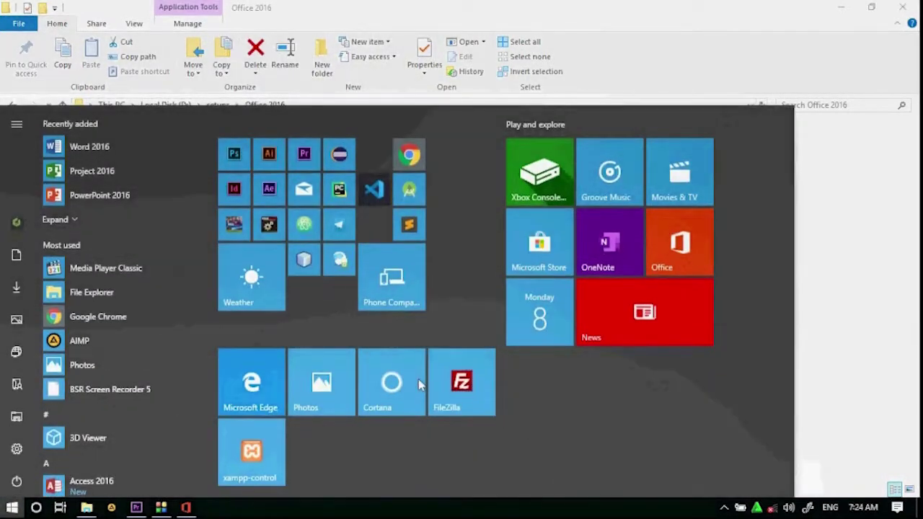
Search the Start menu for 'word', launch Word 2016, and create a blank document.
{"action": "type", "text": "word"}
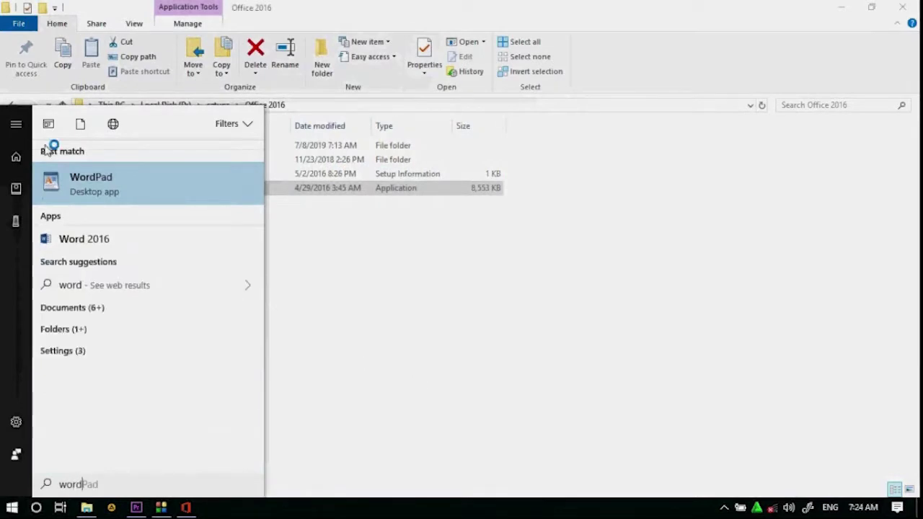
{"action": "left_click", "coordinate": [99, 240]}
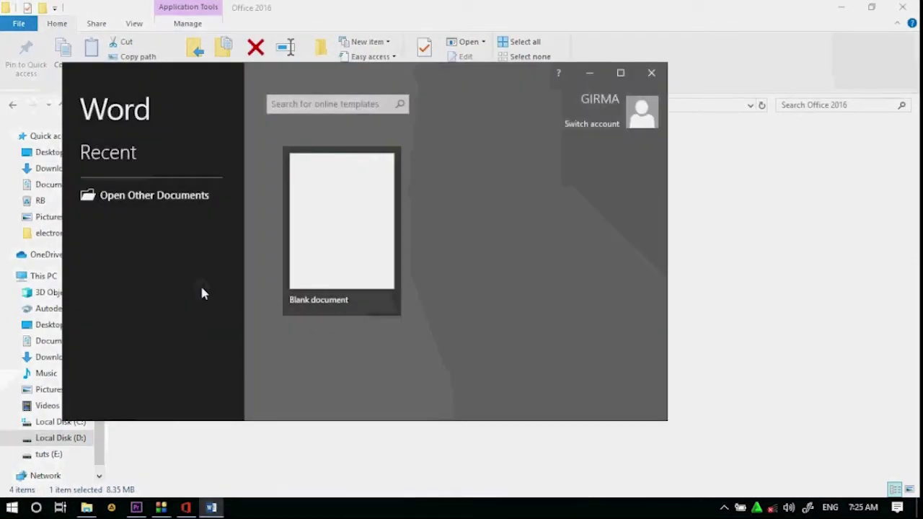
{"action": "left_click", "coordinate": [326, 225]}
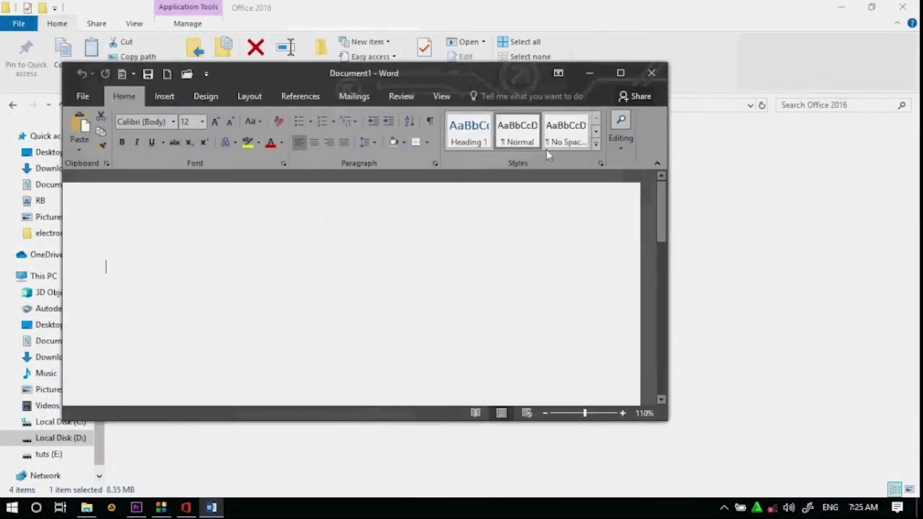
Maximize the Word window so the blank Document1 fills the screen.
{"action": "left_click", "coordinate": [620, 73]}
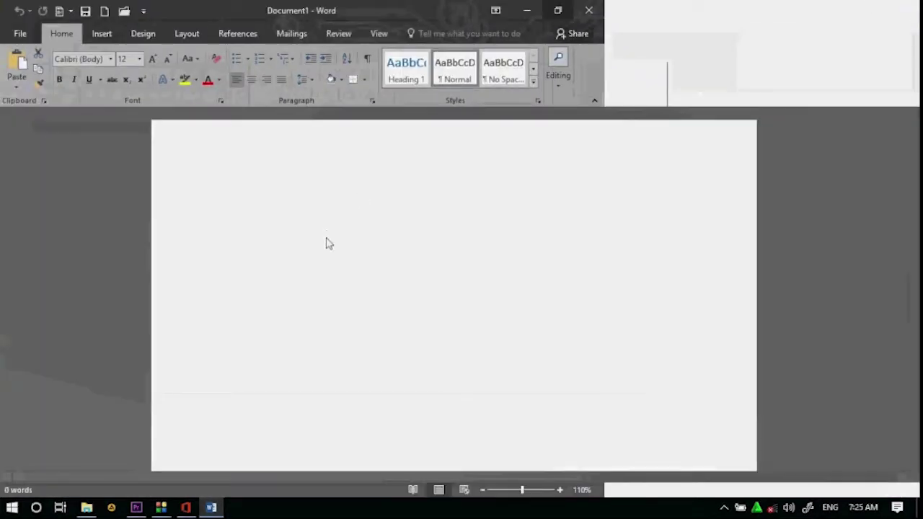